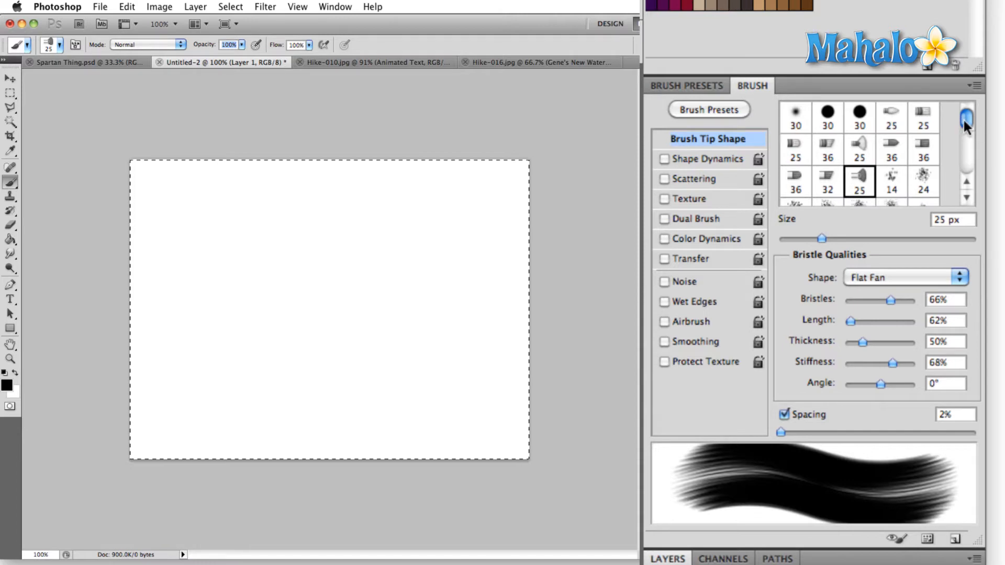
Try several bristle and spatter brush tips and settle on the 25 px Round Fan tip
mouse_move(967, 116)
mouse_down()
mouse_move(963, 176)
mouse_move(972, 113)
mouse_up()
click(858, 150)
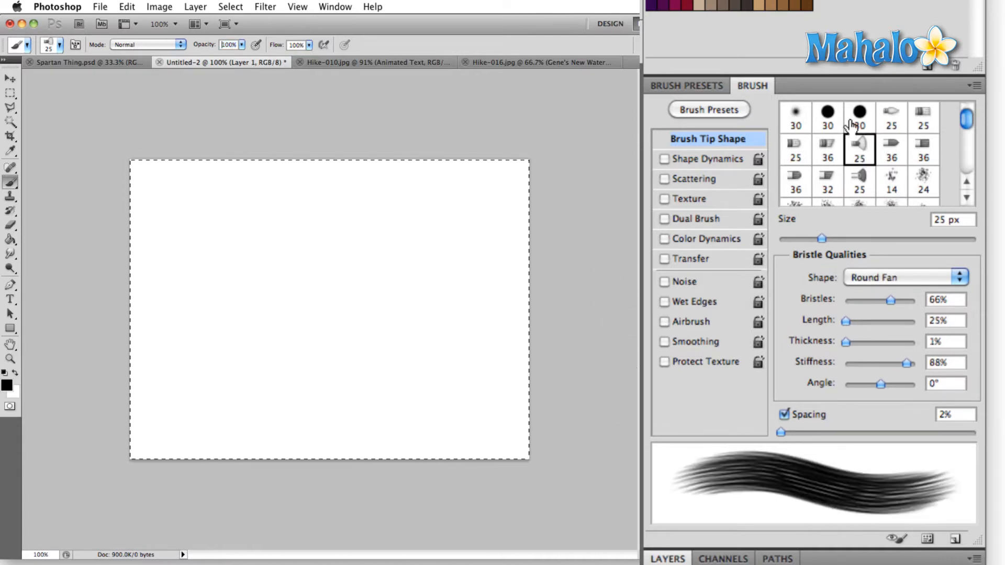
click(915, 117)
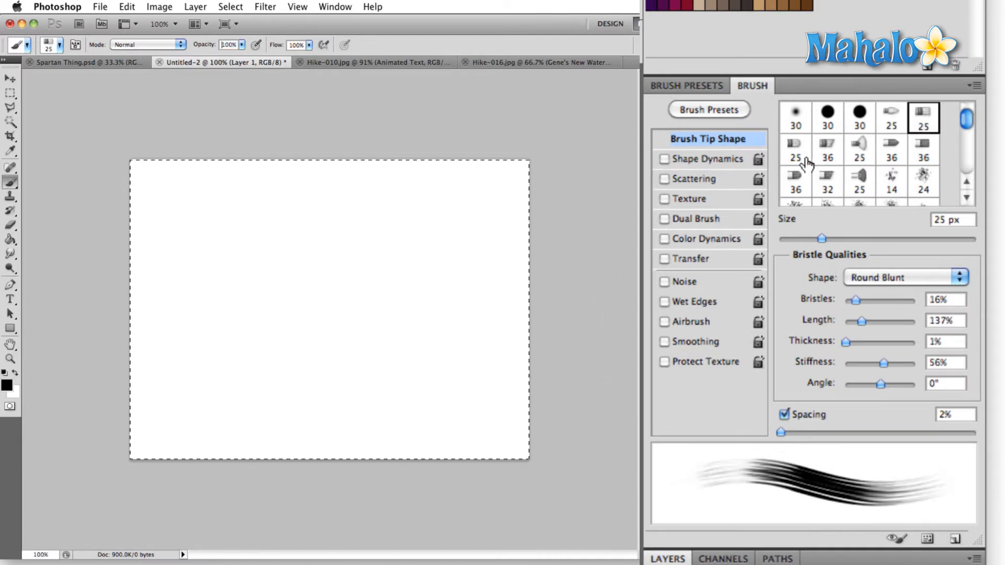
click(891, 180)
click(922, 180)
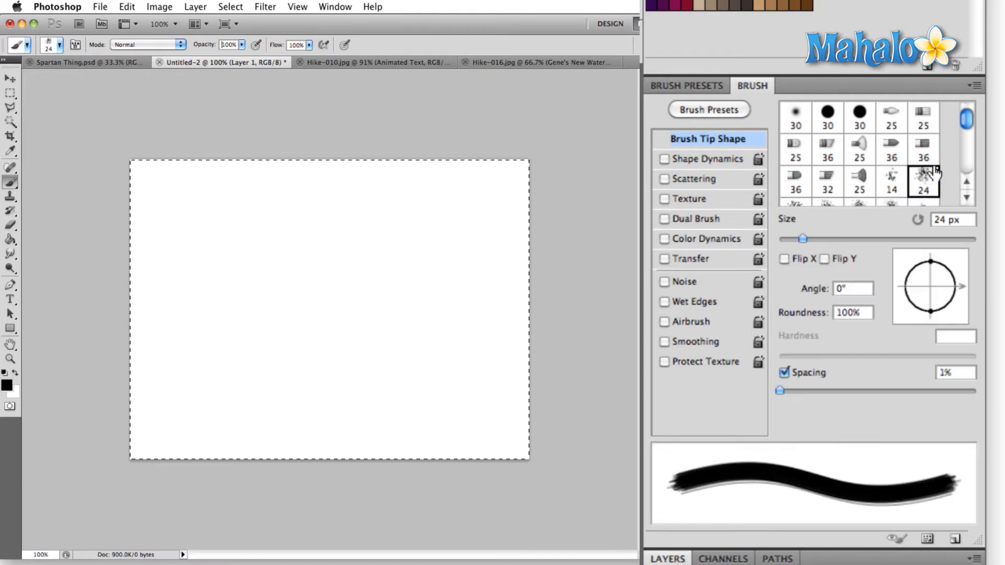
click(892, 121)
click(861, 180)
click(892, 120)
click(917, 123)
click(892, 150)
click(856, 151)
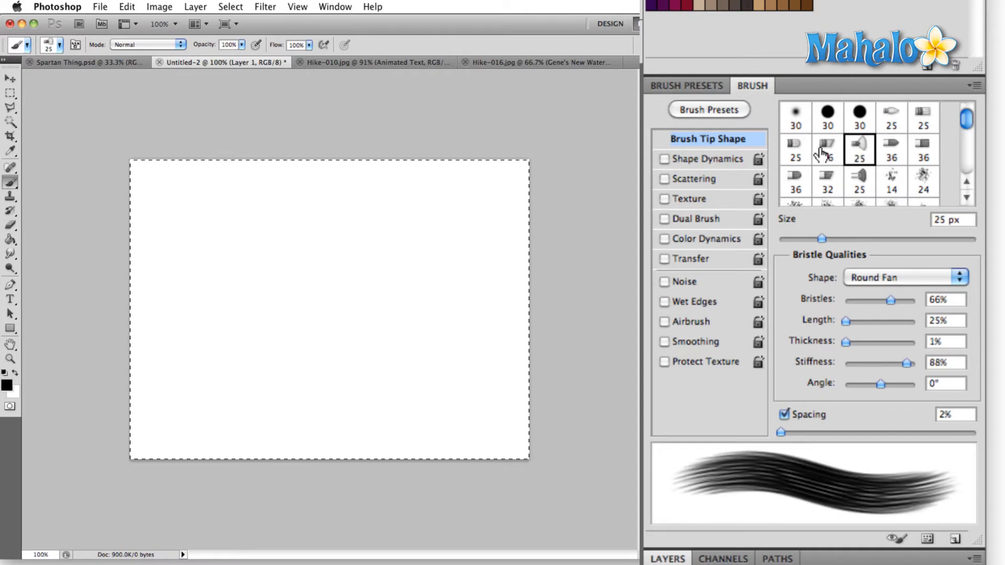
Paint black test strokes across the canvas with the live bristle brush preview shown, and clear the canvas and preview
click(898, 540)
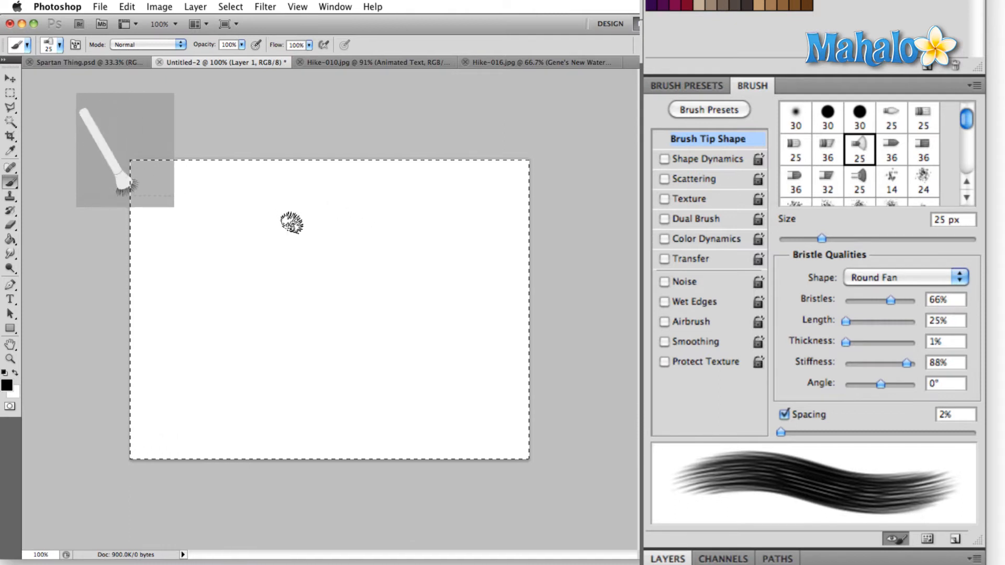
drag(224, 337, 212, 372)
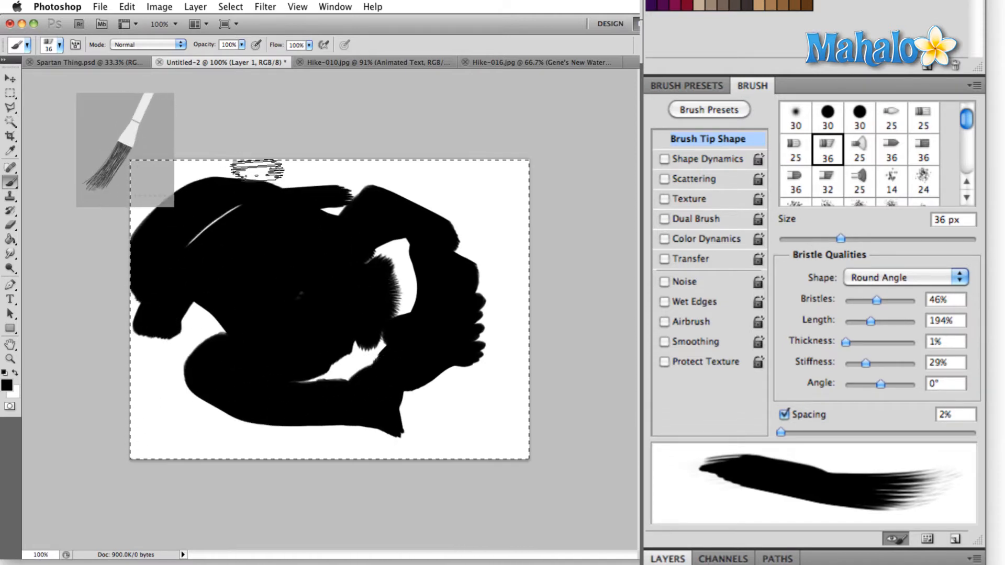
mouse_move(457, 321)
mouse_down()
mouse_move(486, 284)
mouse_move(572, 299)
mouse_up()
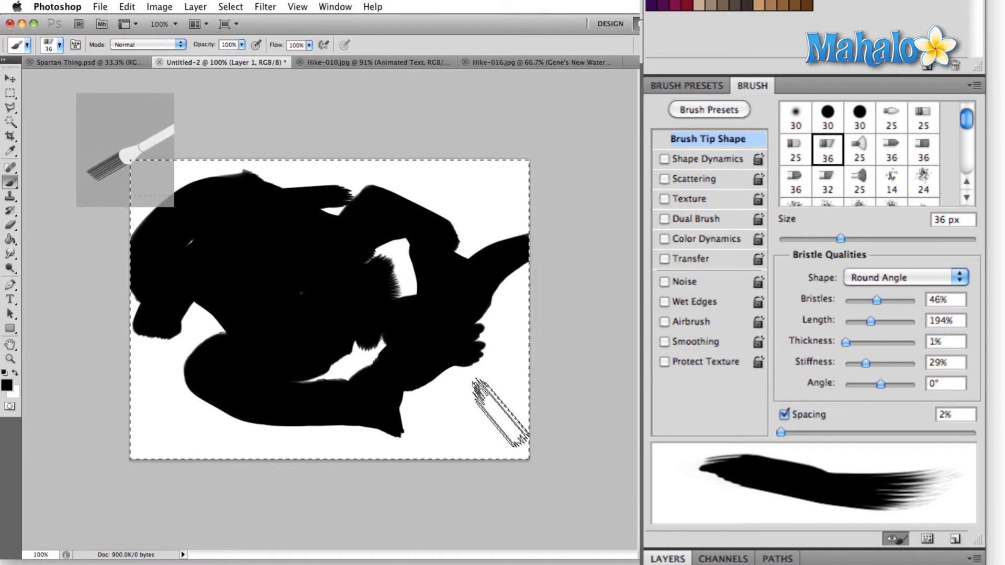
key(Delete)
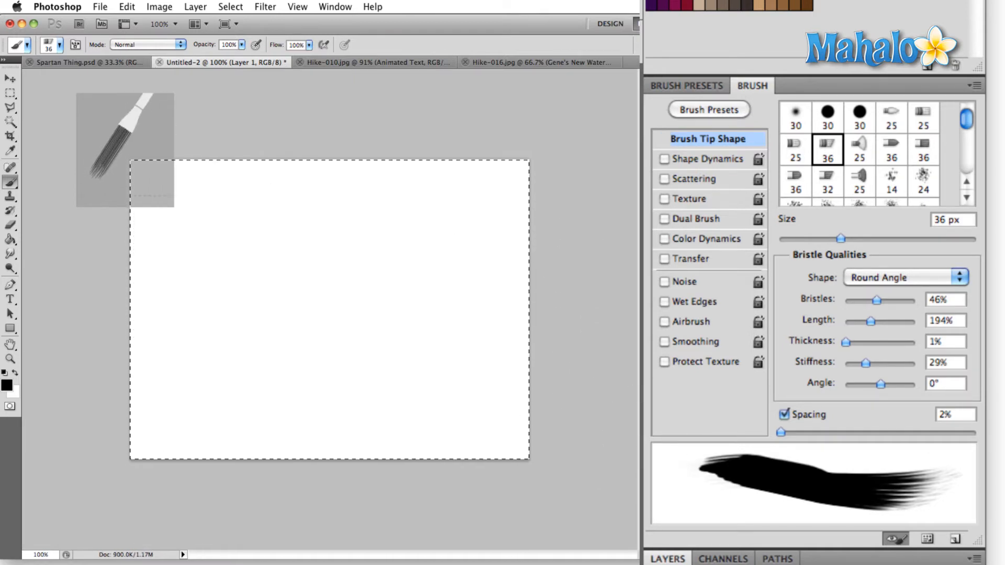
click(893, 539)
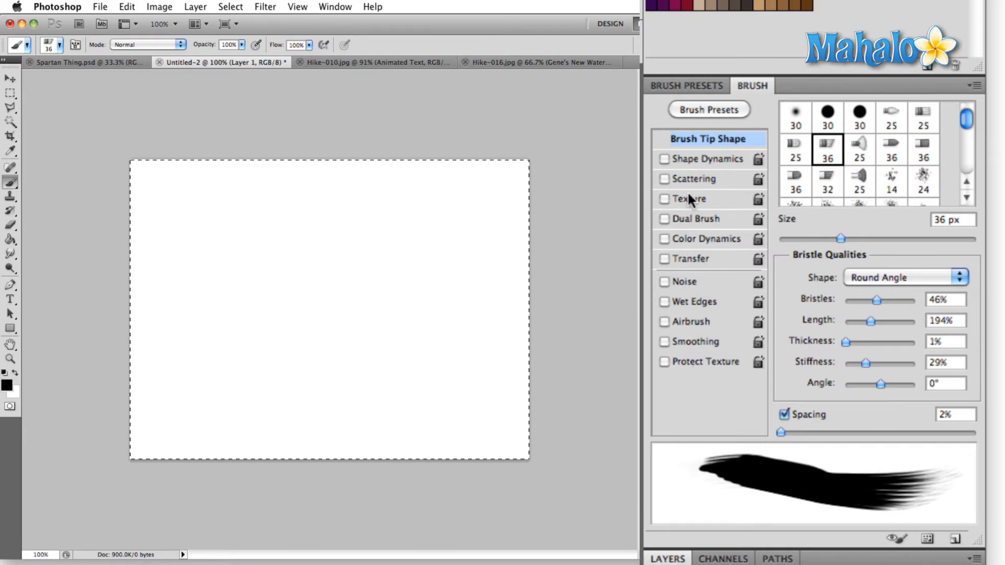
Enable Shape Dynamics for the Round Angle brush, try an angle jitter of 27%, and reset the jitter to 0%
click(693, 156)
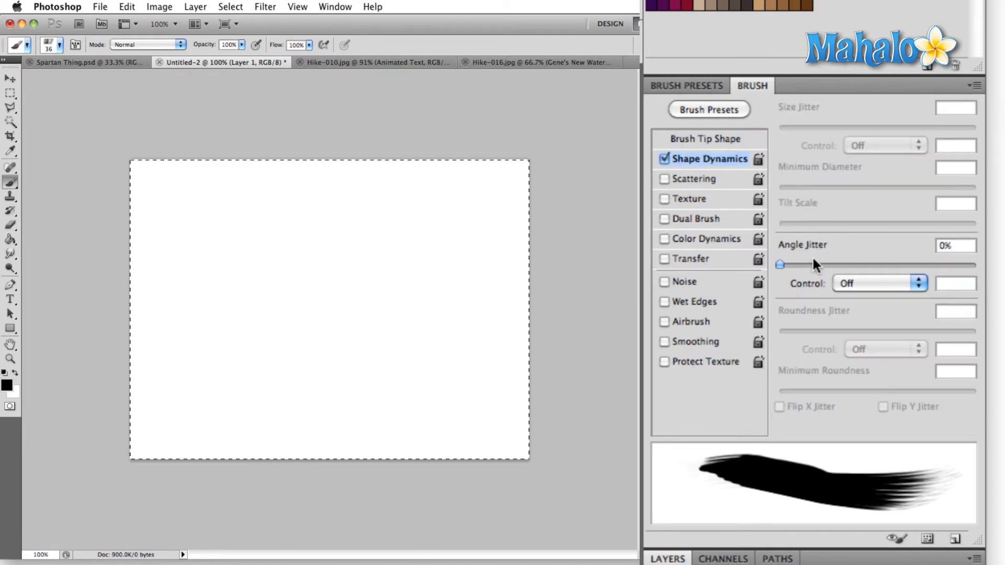
mouse_move(782, 265)
mouse_down()
mouse_move(958, 264)
mouse_move(779, 265)
mouse_up()
mouse_move(783, 264)
mouse_down()
mouse_move(905, 263)
mouse_move(739, 262)
mouse_move(930, 264)
mouse_move(833, 265)
mouse_up()
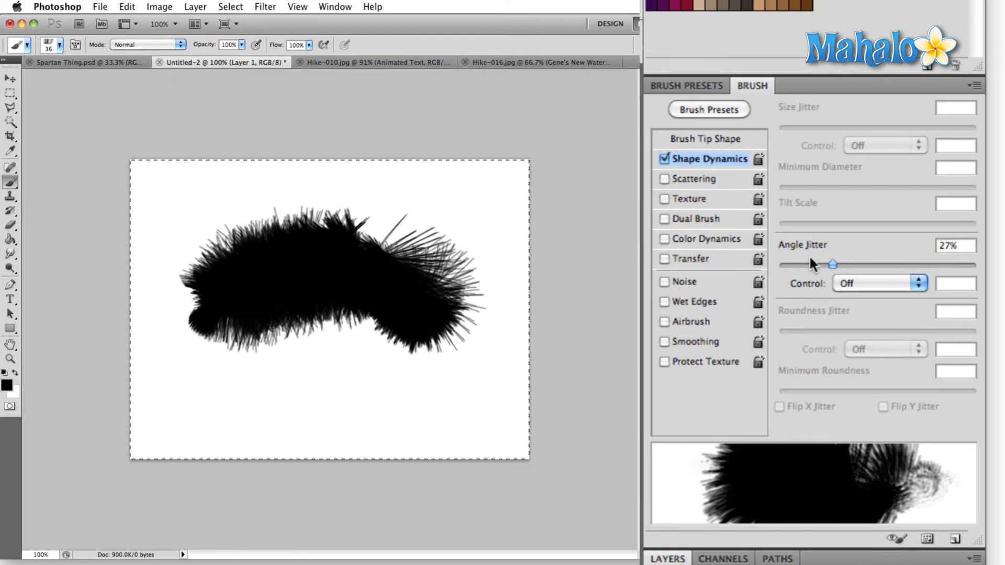
drag(833, 263, 712, 262)
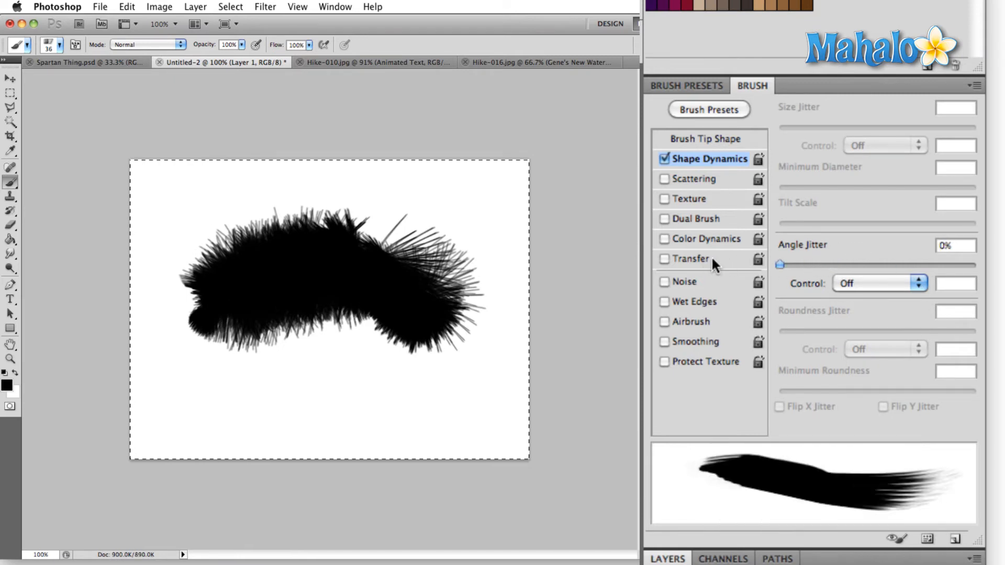
Choose the hard round 30 px tip and set size 65 px, angle 107°, roundness 88%, hardness 21% and spacing 17%
click(719, 140)
click(832, 114)
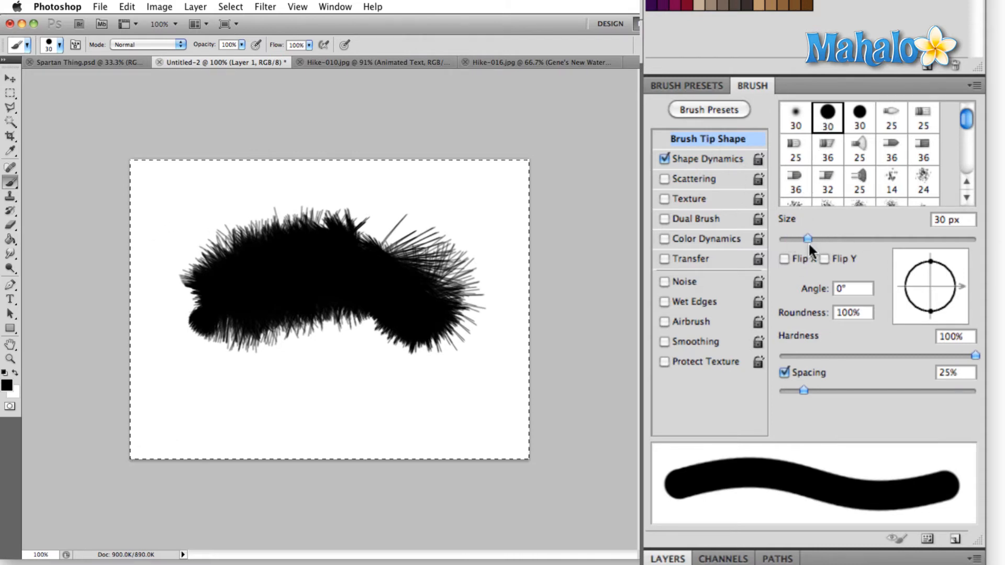
mouse_move(809, 238)
mouse_down()
mouse_move(783, 238)
mouse_move(842, 240)
mouse_up()
mouse_move(956, 304)
mouse_down()
mouse_move(956, 281)
mouse_move(947, 309)
mouse_move(925, 308)
mouse_move(918, 282)
mouse_move(926, 313)
mouse_move(927, 300)
mouse_move(936, 306)
mouse_move(960, 284)
mouse_move(947, 291)
mouse_up()
mouse_move(961, 355)
mouse_down()
mouse_move(791, 366)
mouse_move(776, 388)
mouse_move(865, 393)
mouse_move(796, 391)
mouse_up()
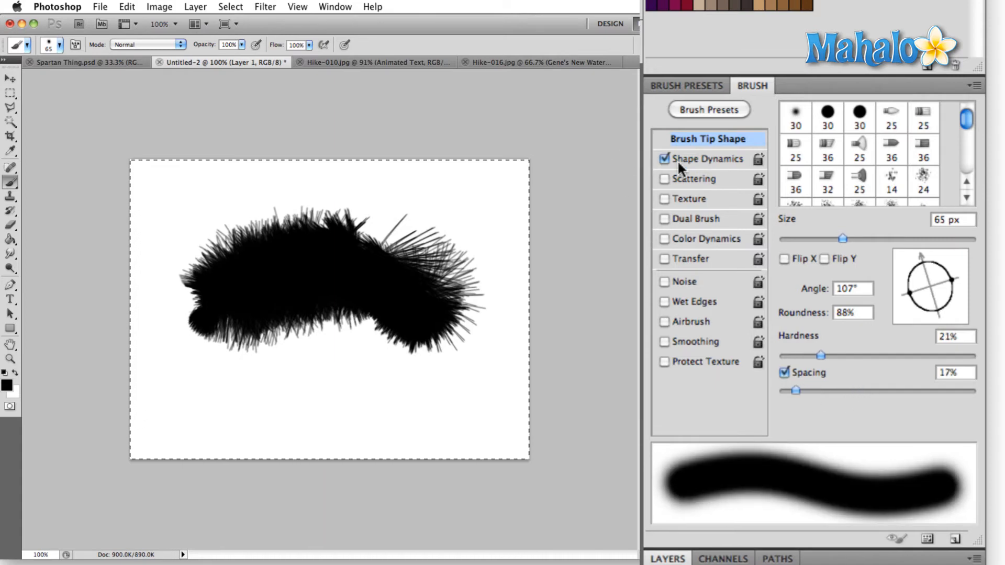
Enable and look through the Shape Dynamics, Scattering, Texture, Dual Brush, Color Dynamics and Transfer options for the brush
click(723, 155)
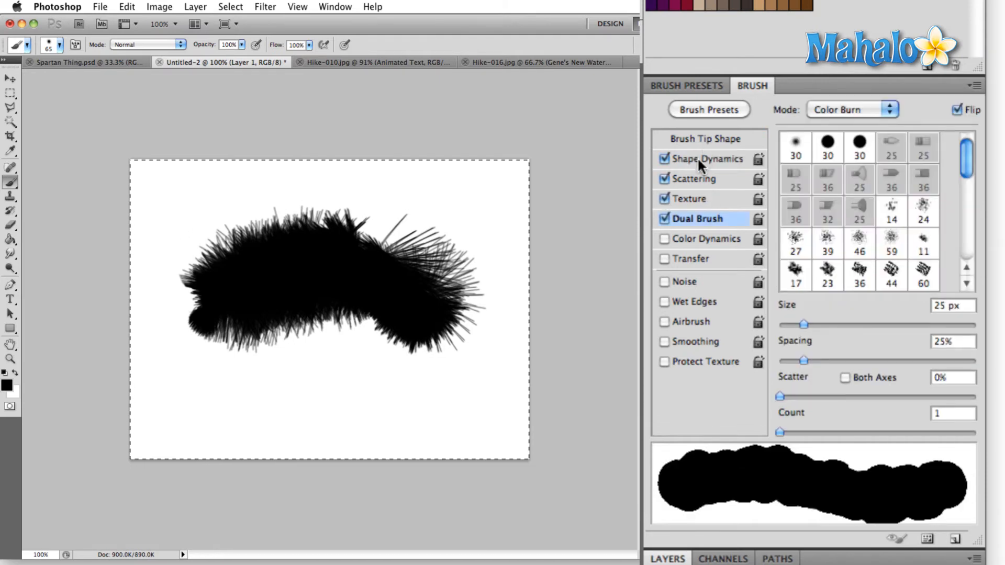
click(697, 157)
click(683, 178)
click(682, 197)
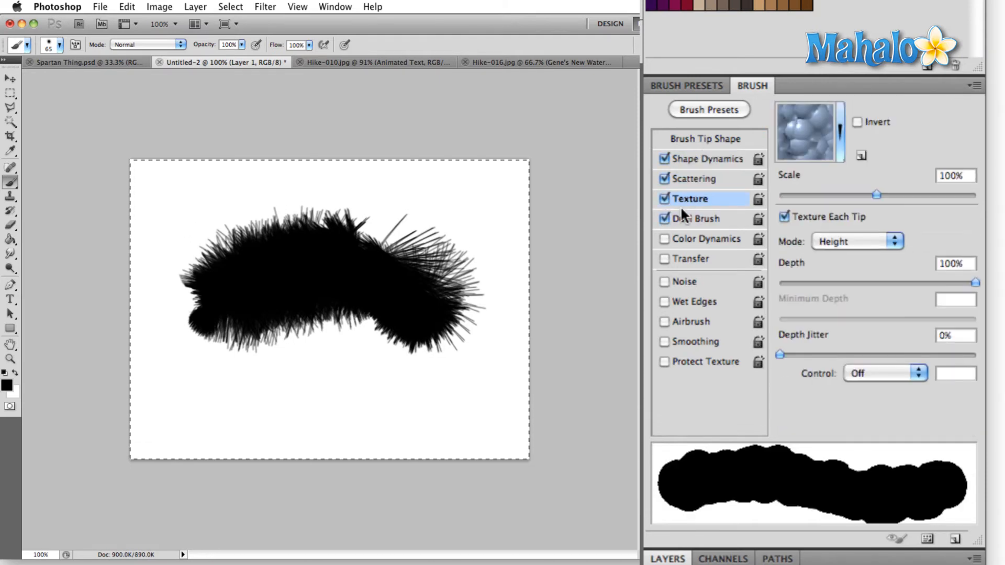
click(680, 218)
click(680, 238)
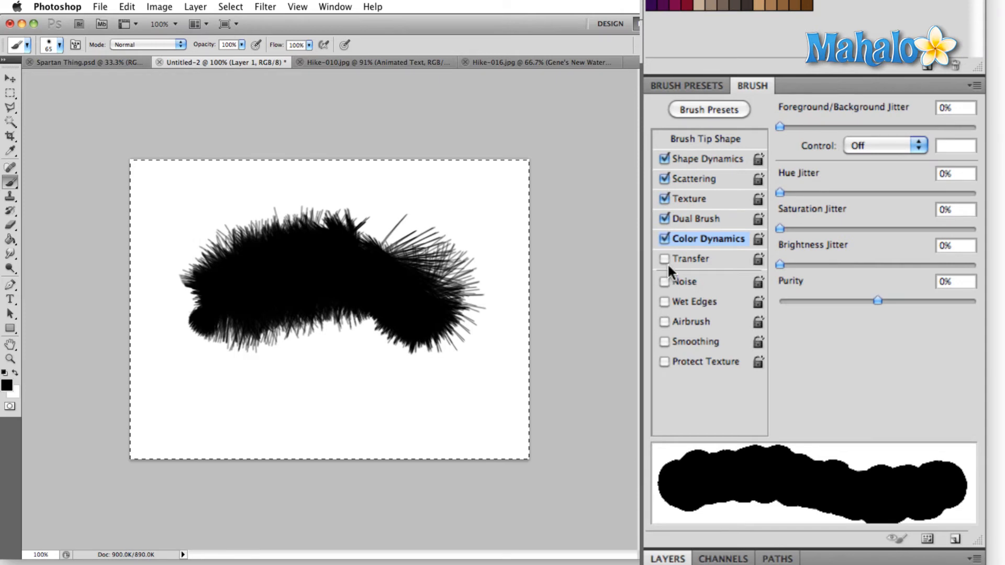
click(670, 259)
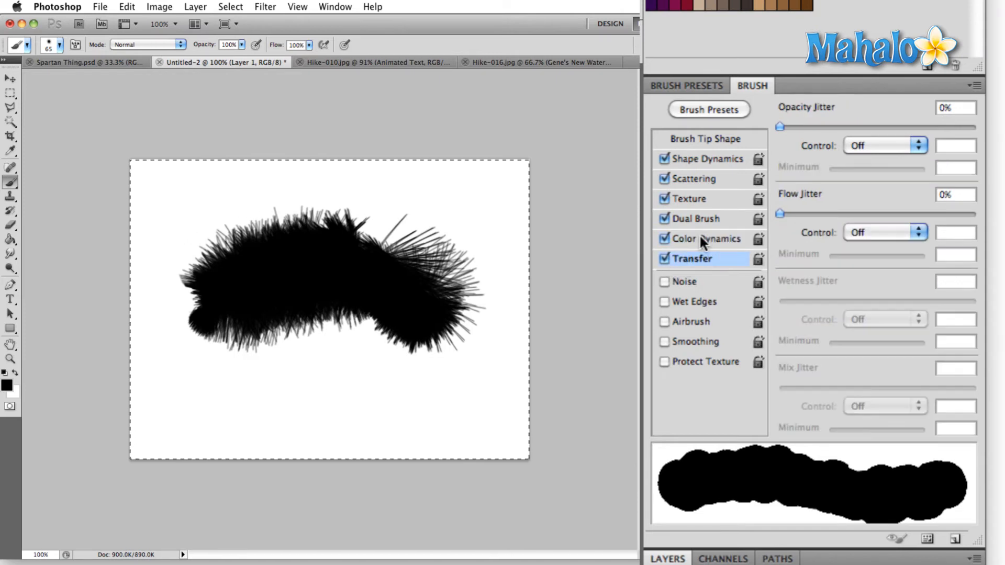
Turn off all the enabled brush dynamics, from Transfer back to Shape Dynamics
click(664, 257)
click(663, 219)
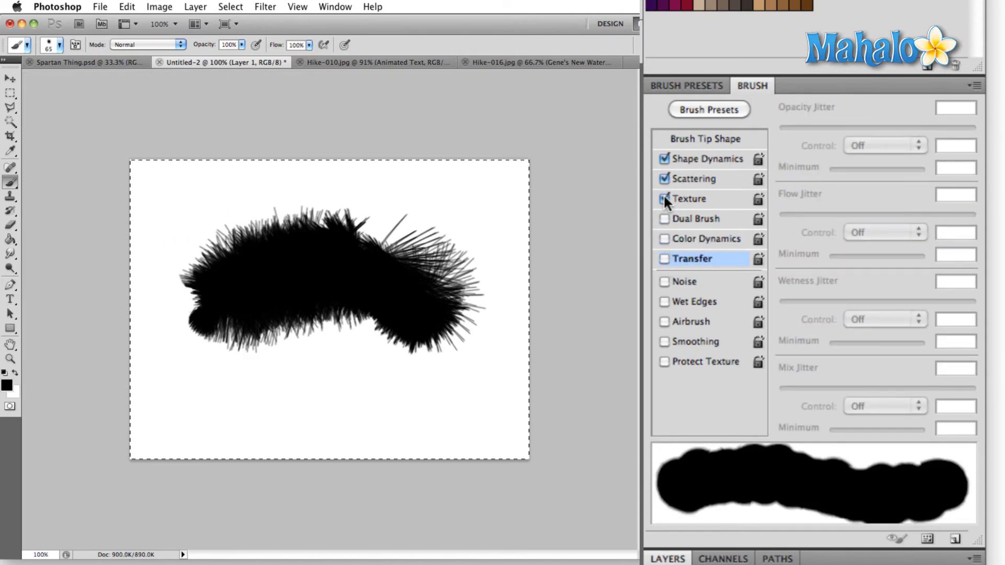
click(663, 198)
click(664, 178)
click(664, 159)
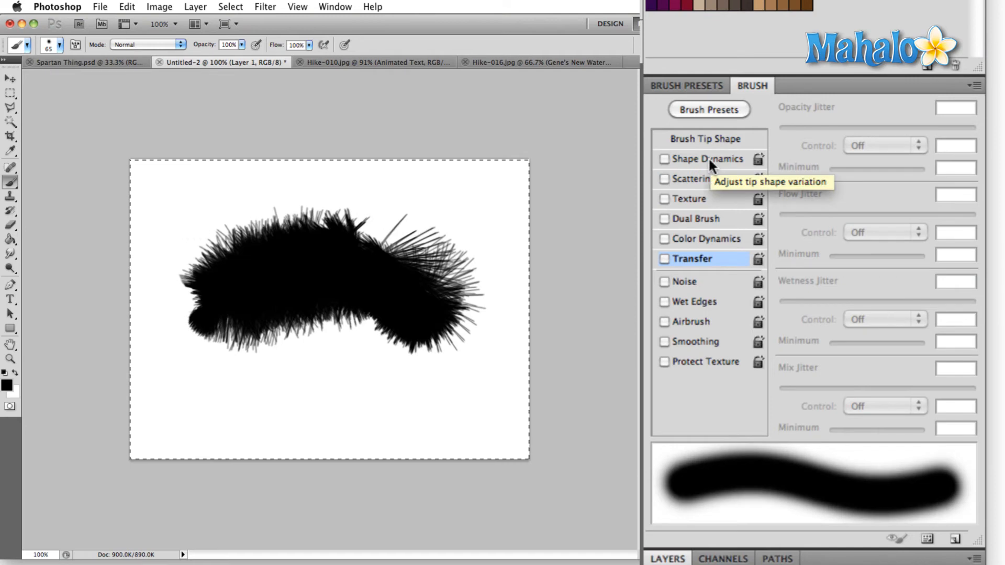
Enable Shape Dynamics with size jitter 48%, minimum diameter 69% and angle jitter 70%, using Pen Pressure control for size and angle
click(708, 158)
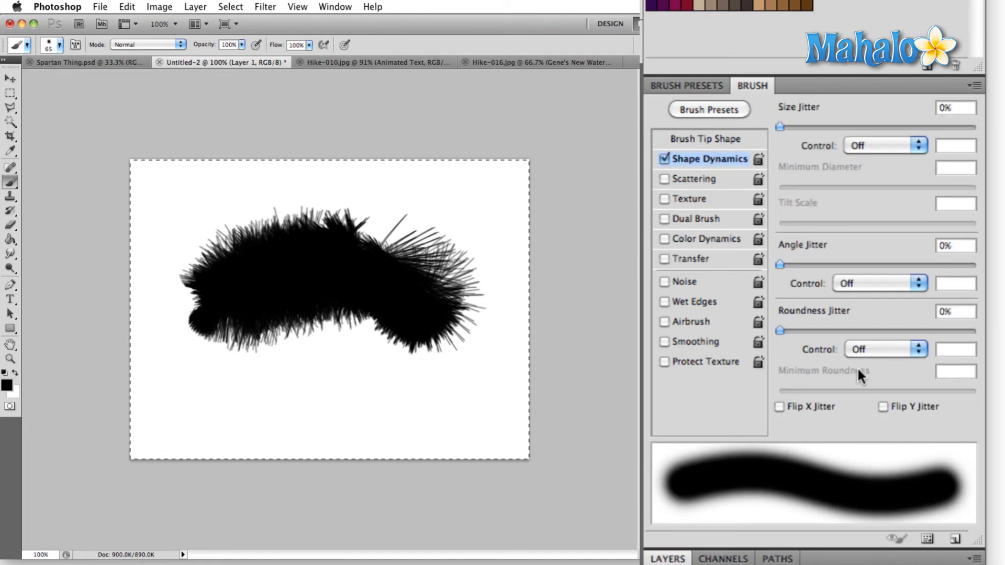
mouse_move(779, 127)
mouse_down()
mouse_move(940, 127)
mouse_move(874, 136)
mouse_up()
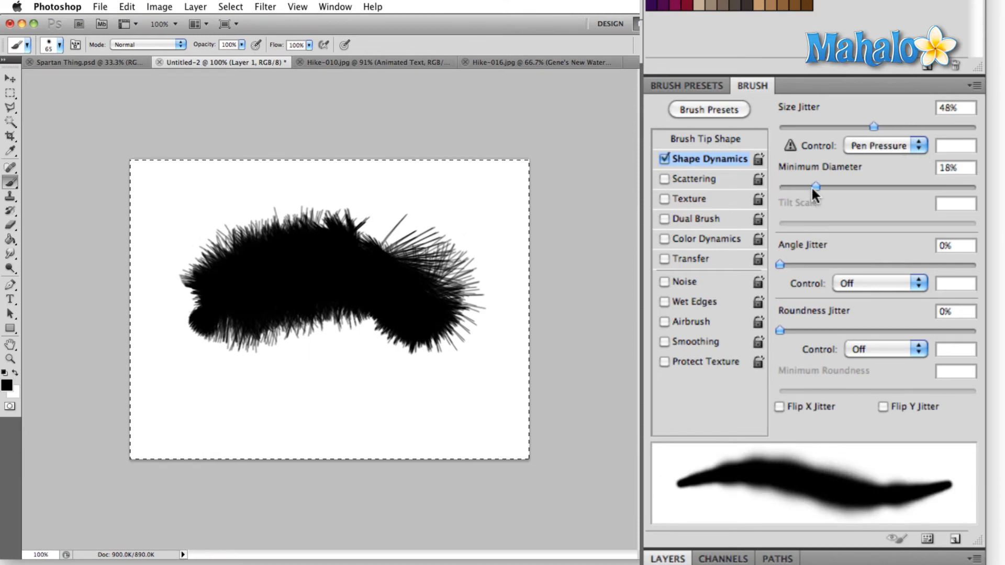
mouse_move(813, 187)
mouse_down()
mouse_move(790, 187)
mouse_move(915, 187)
mouse_up()
drag(781, 267, 916, 265)
click(912, 282)
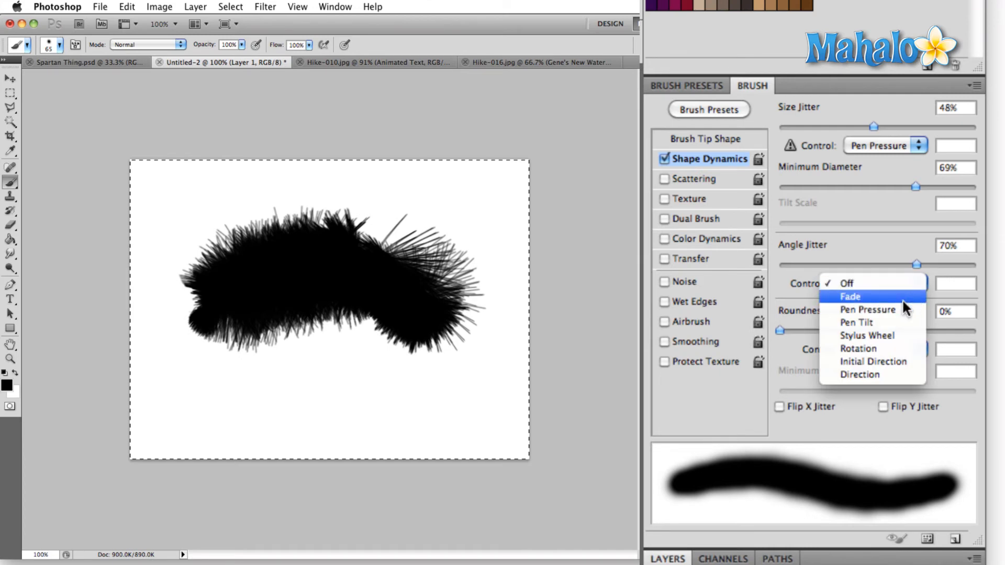
click(895, 310)
drag(780, 330, 785, 329)
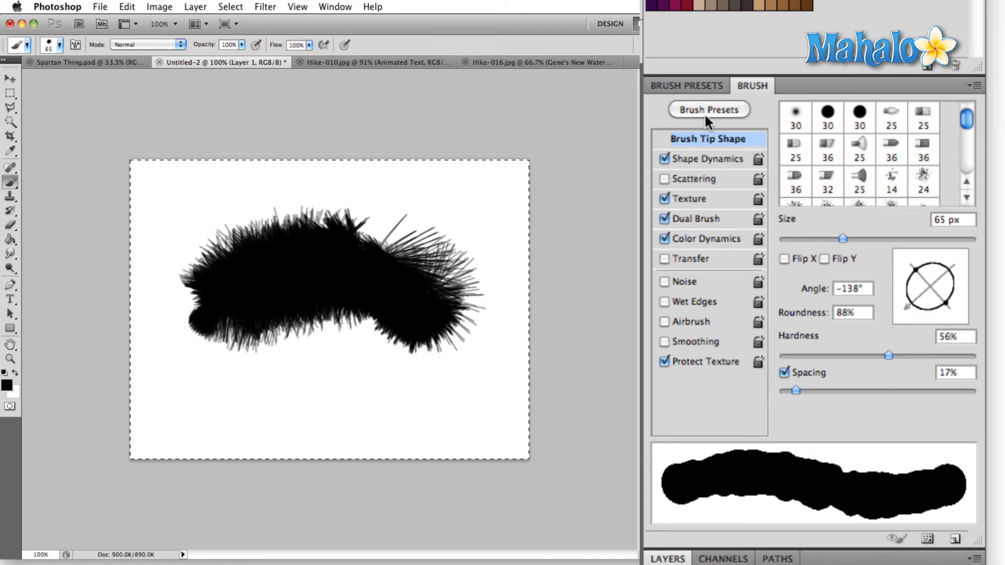
Set the Color Dynamics hue jitter to 51% and save the brush as a new preset with its suggested name and size captured
click(688, 240)
drag(780, 193, 877, 193)
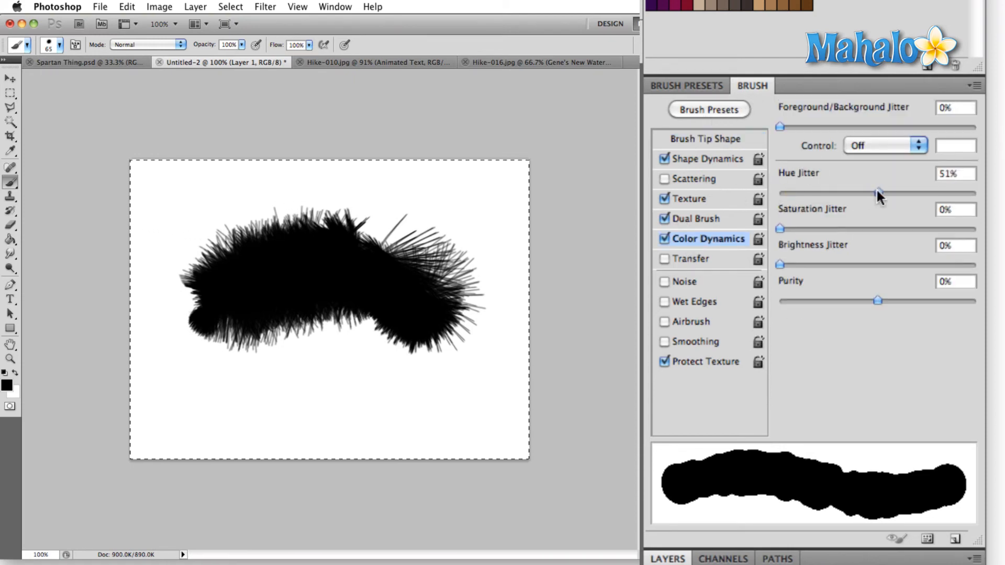
click(714, 109)
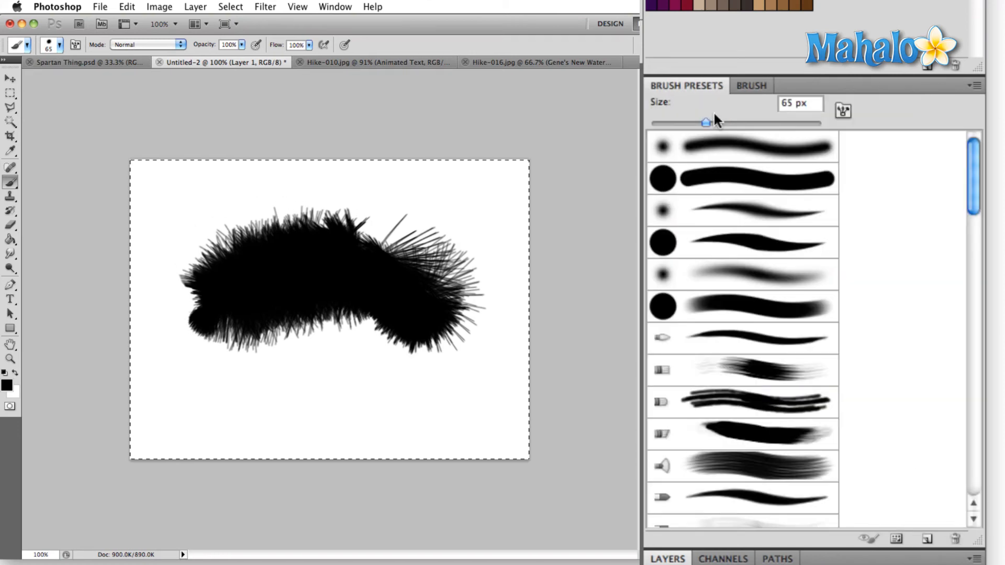
click(926, 539)
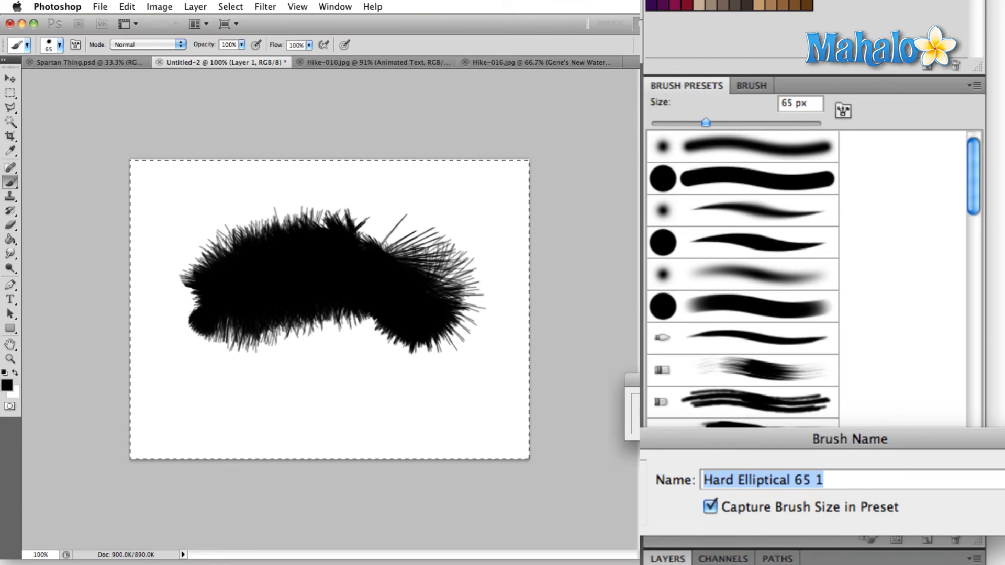
key(Return)
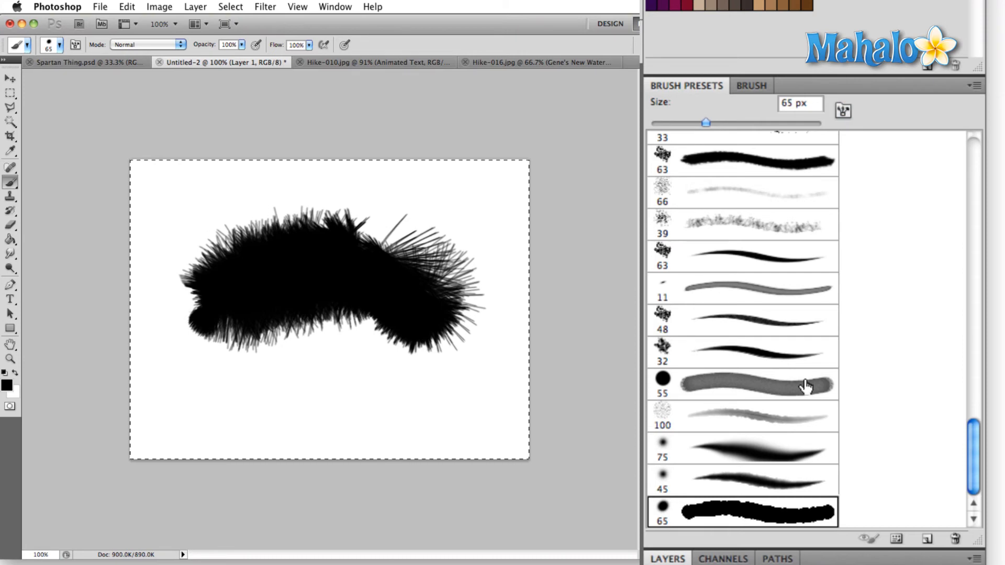
Browse the brush presets and select the 14 px spatter brush
scroll(805, 386, up, 15)
scroll(806, 386, up, 12)
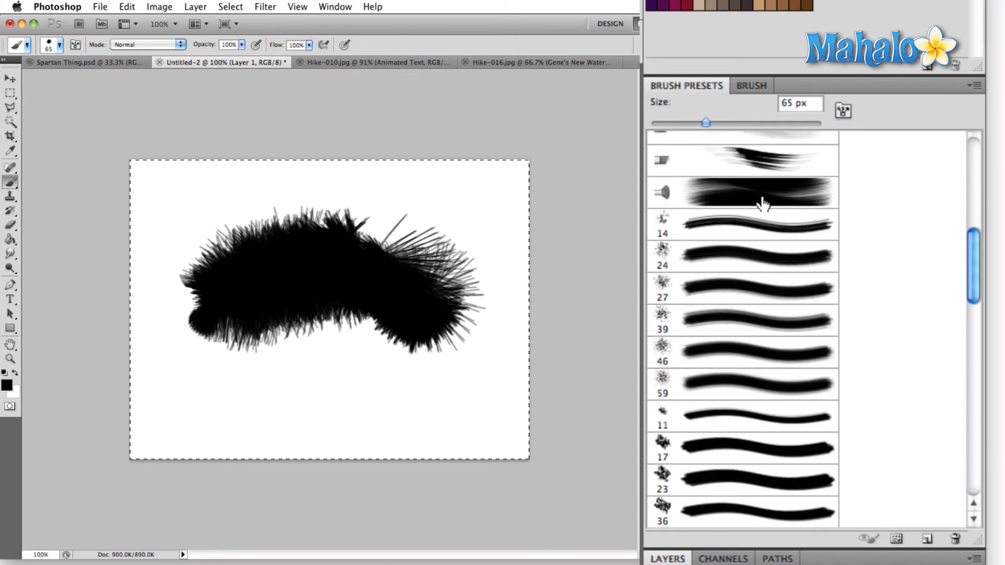
click(763, 195)
click(749, 230)
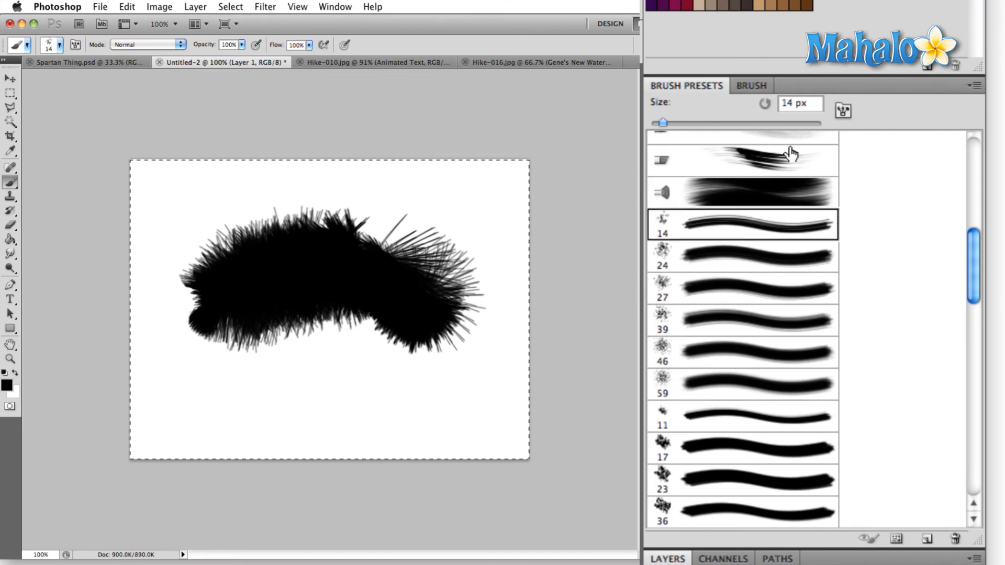
In the detailed settings of the spatter brush, set the tip size to 1 px and the spacing to 120%
click(843, 108)
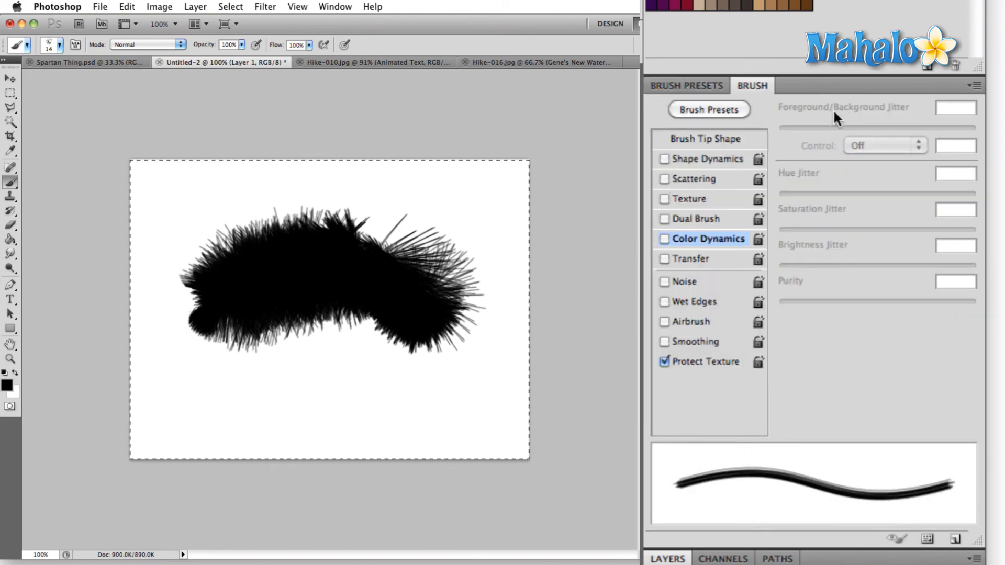
click(668, 161)
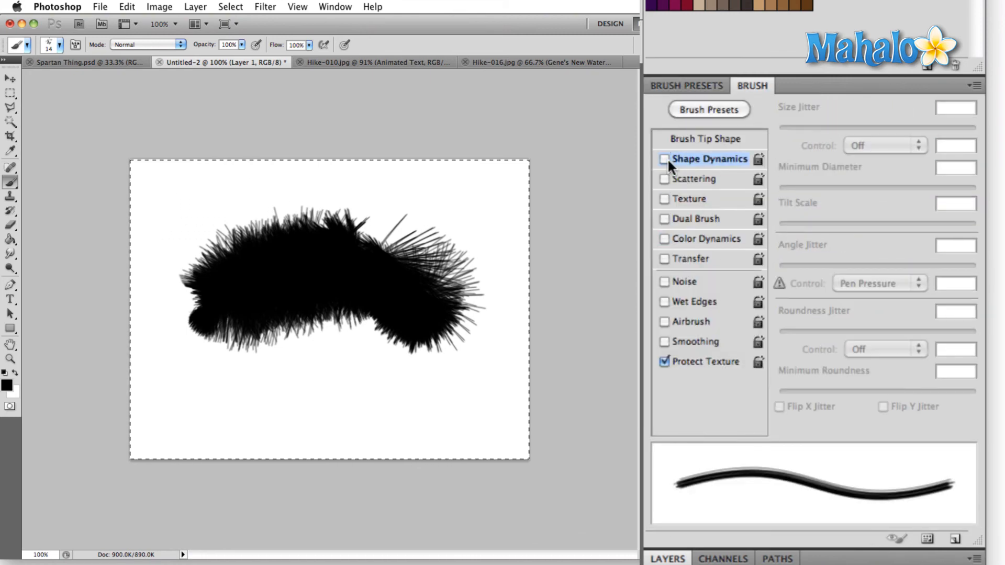
click(731, 140)
mouse_move(792, 239)
mouse_down()
mouse_move(883, 239)
mouse_move(779, 239)
mouse_up()
drag(784, 387, 886, 390)
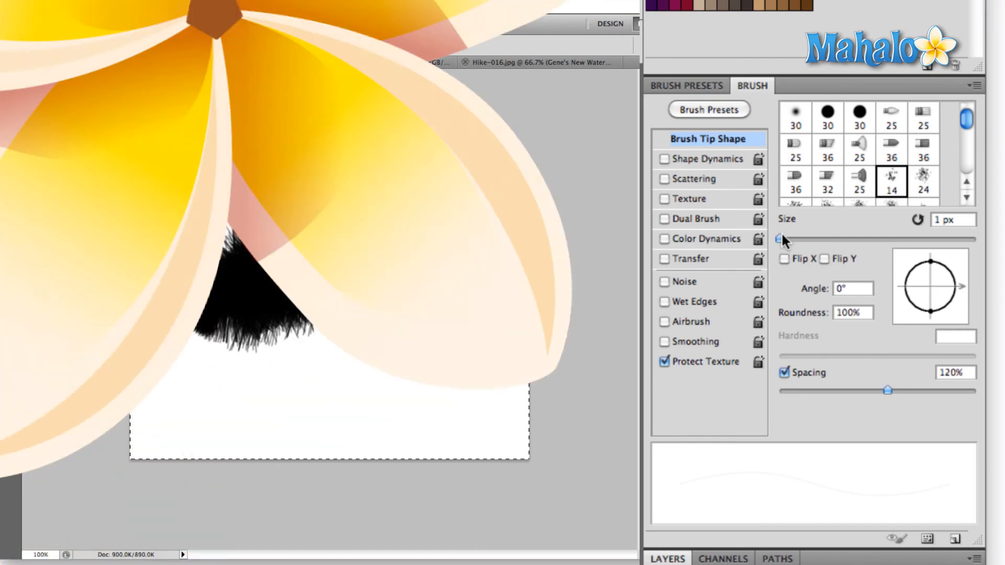